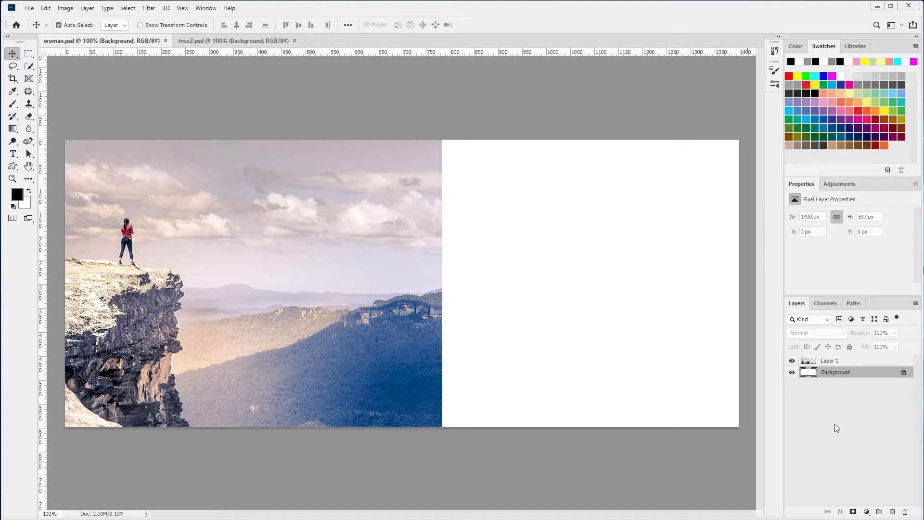
# Toggle Layer 1 off and on to check the white background, and duplicate Layer 1 twice.
pyautogui.click(792, 362)
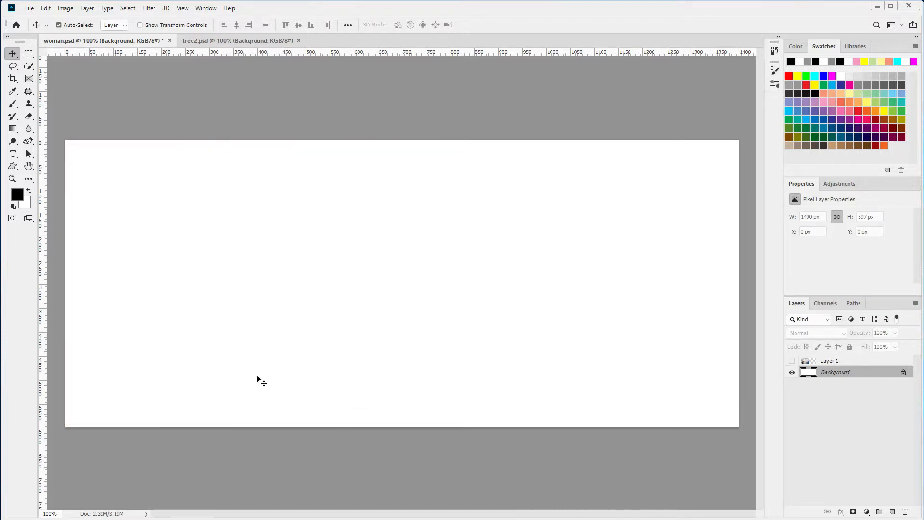
pyautogui.click(792, 362)
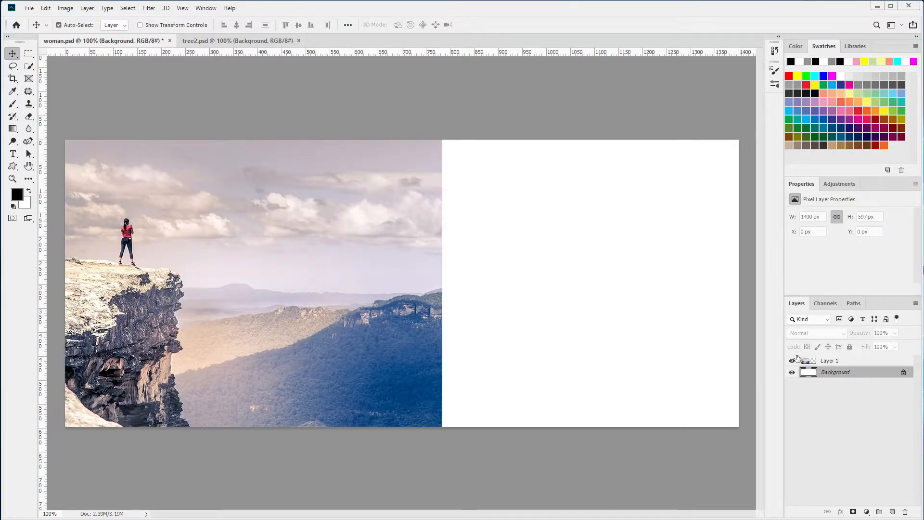
pyautogui.click(838, 362)
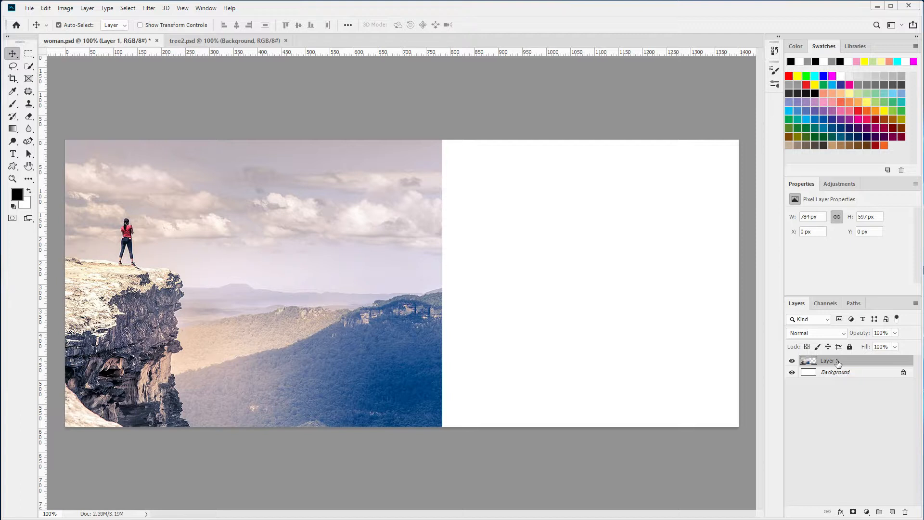
pyautogui.moveTo(828, 361); pyautogui.dragTo(893, 511)
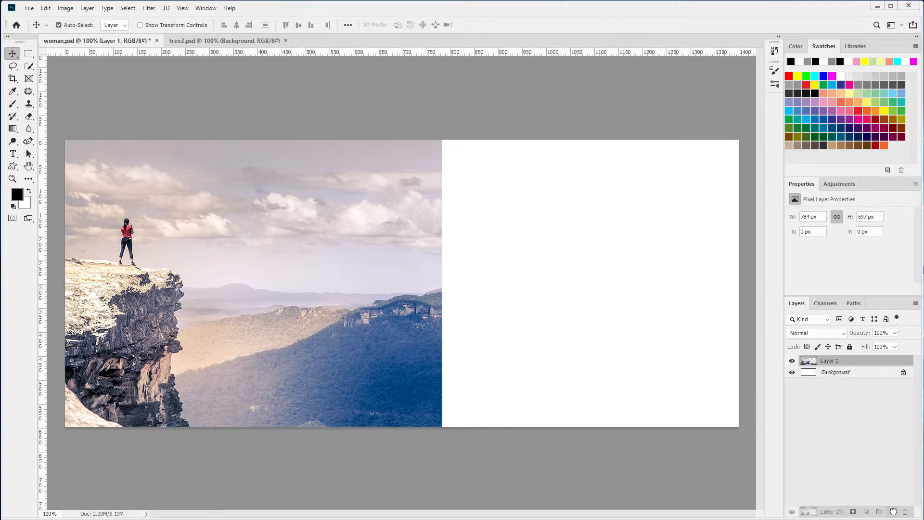
pyautogui.moveTo(893, 511); pyautogui.dragTo(893, 511)
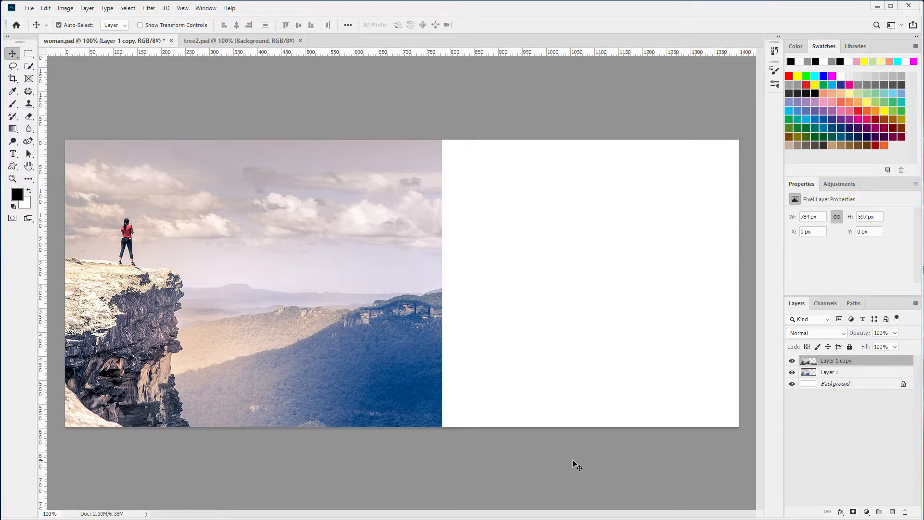
pyautogui.press('ctrl')
pyautogui.hotkey('ctrl', 'j')
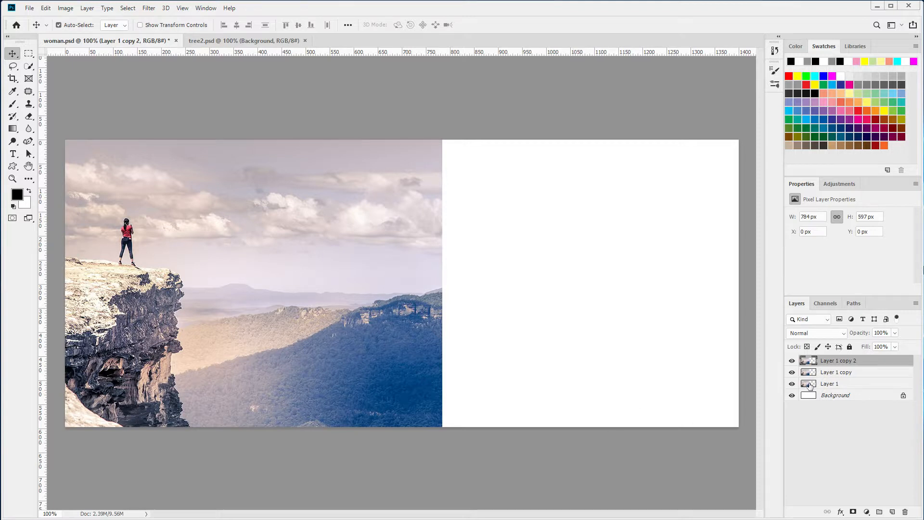
pyautogui.click(810, 385)
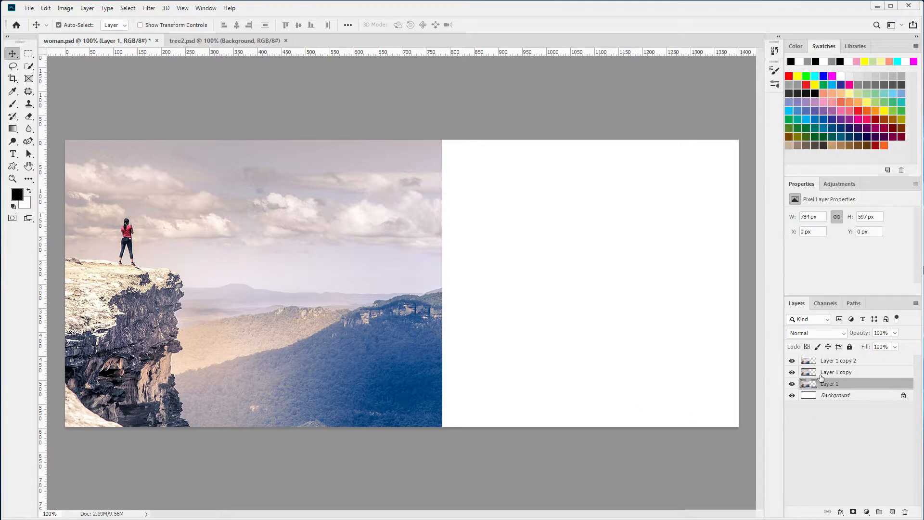
pyautogui.click(824, 374)
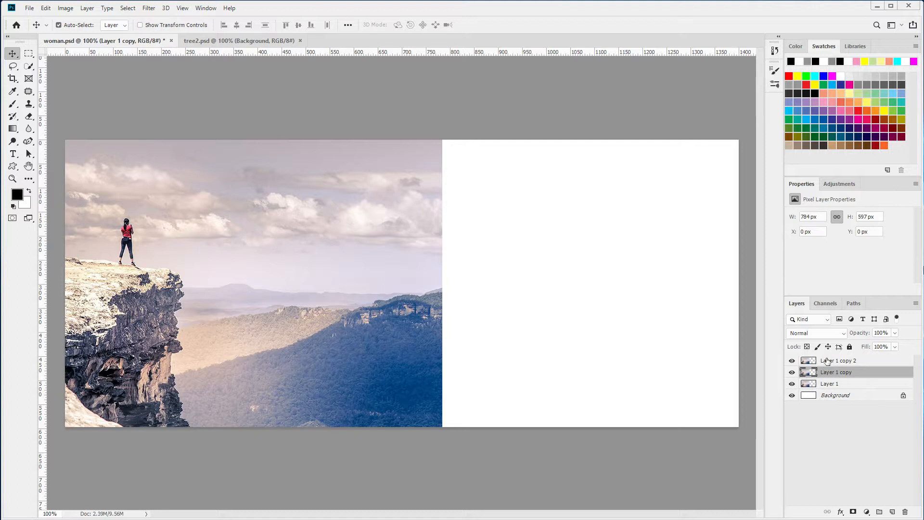
pyautogui.click(827, 361)
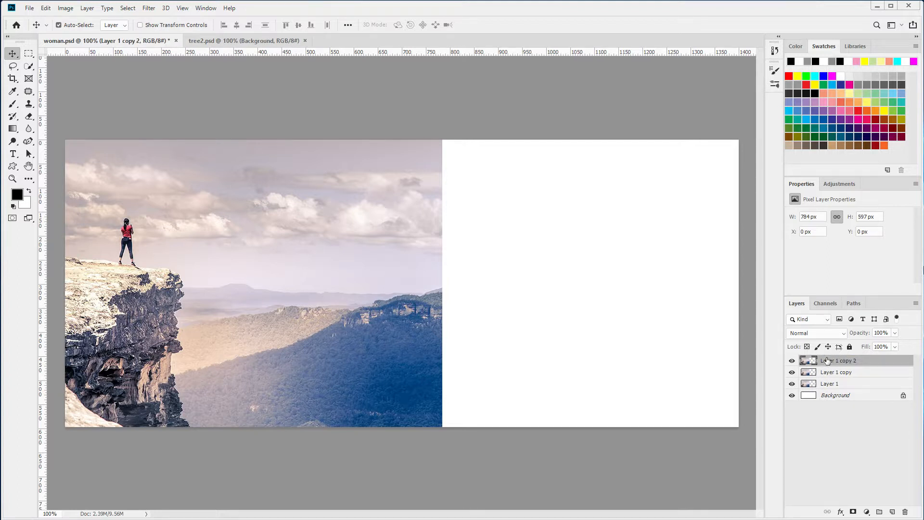
pyautogui.click(825, 385)
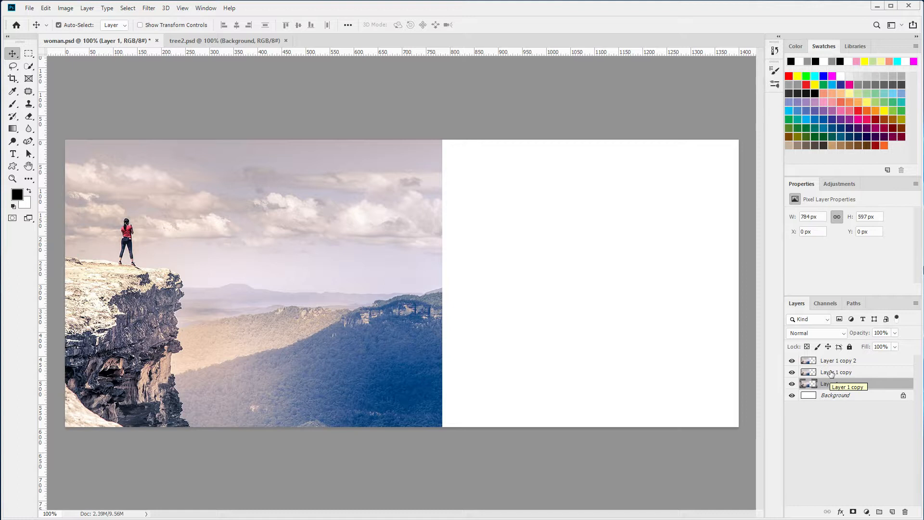
# Hide Layer 1 copy 2 and stretch Layer 1 copy across the full canvas with Free Transform, to 178.57% width.
pyautogui.click(830, 374)
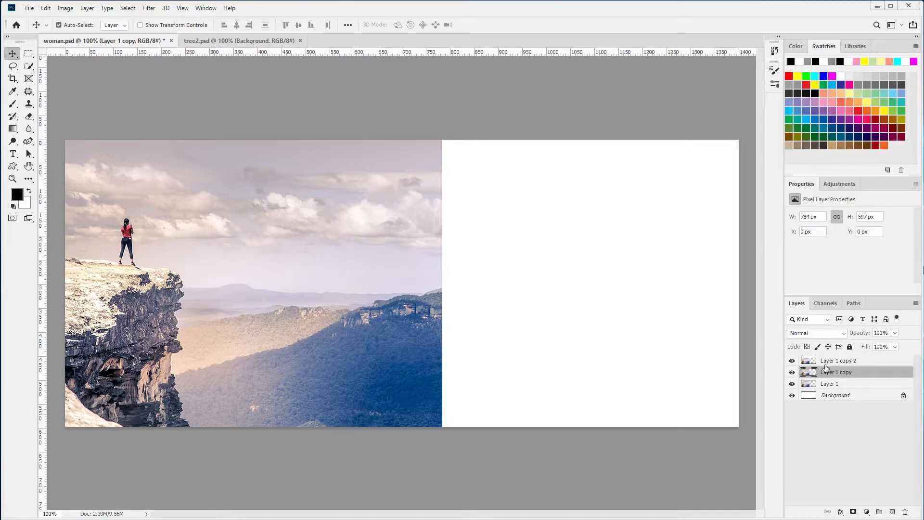
pyautogui.click(793, 361)
pyautogui.click(47, 9)
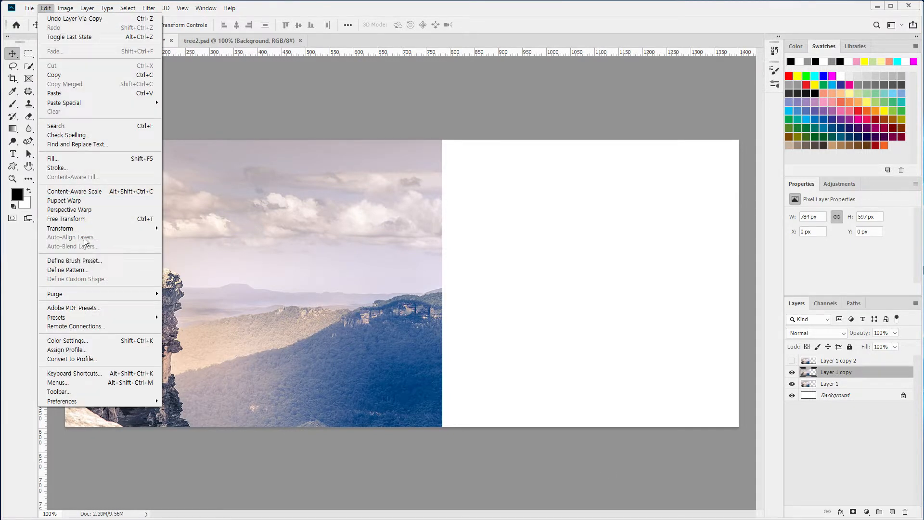
pyautogui.click(56, 219)
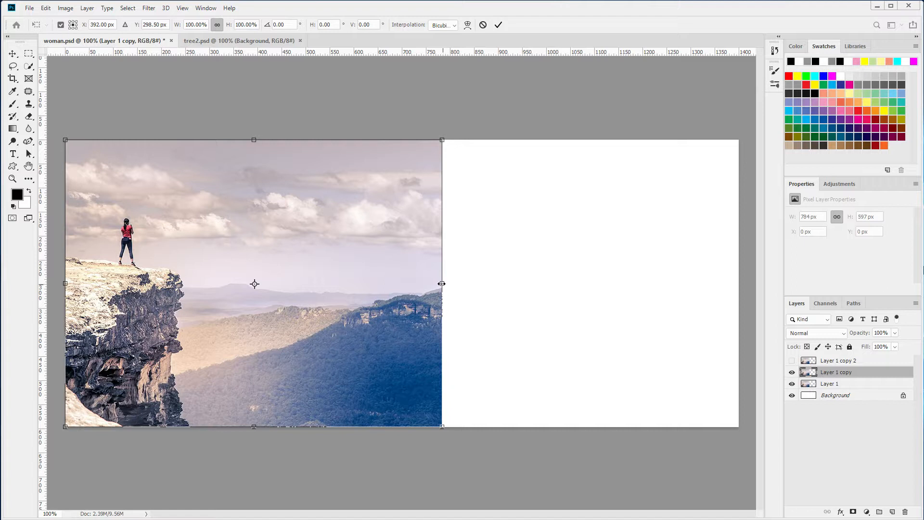
pyautogui.moveTo(442, 284); pyautogui.dragTo(739, 295)
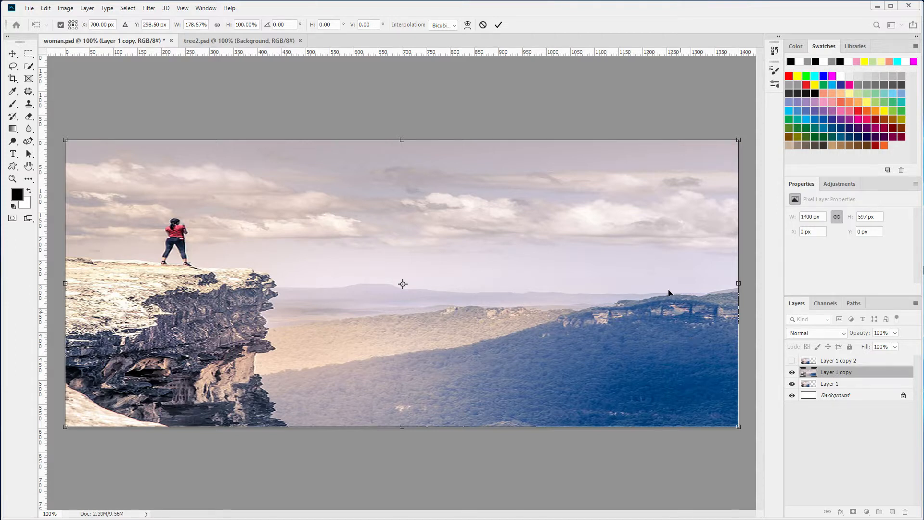
pyautogui.click(498, 28)
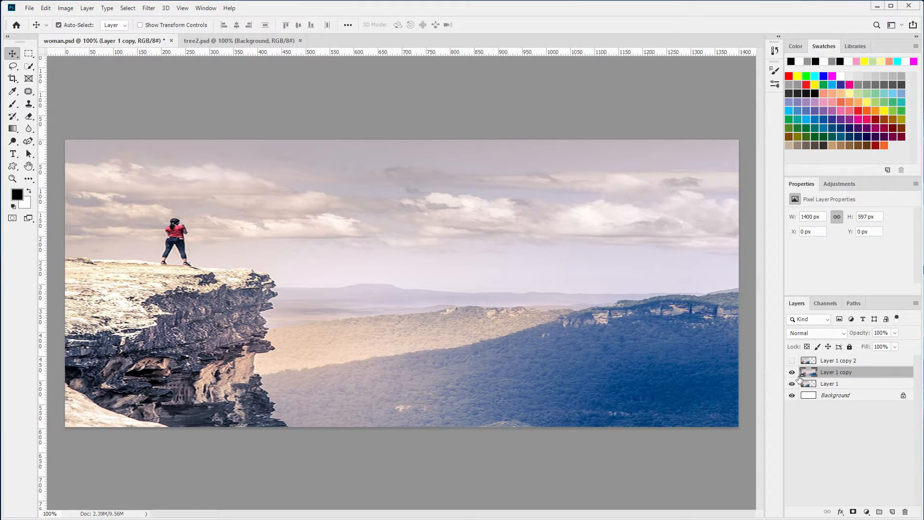
# Toggle the visibility of the stretched Layer 1 copy to compare it with the original photo.
pyautogui.click(793, 372)
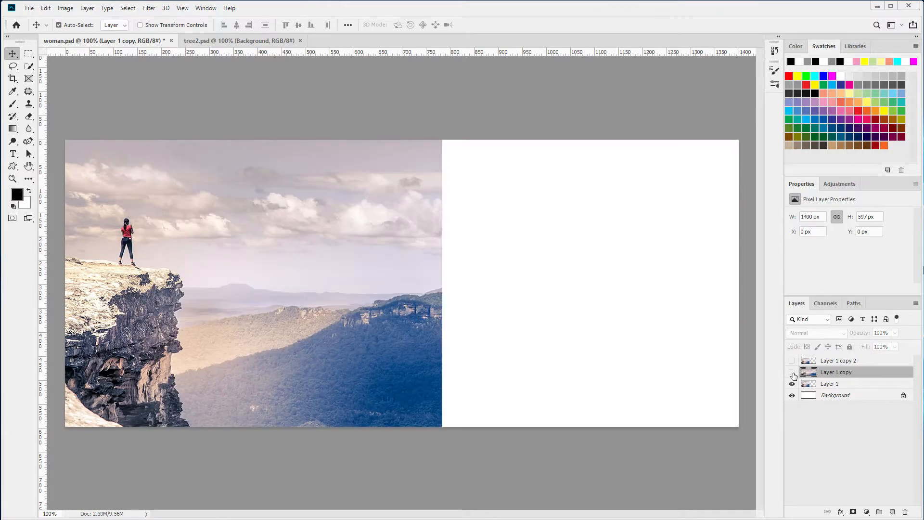
pyautogui.click(793, 372)
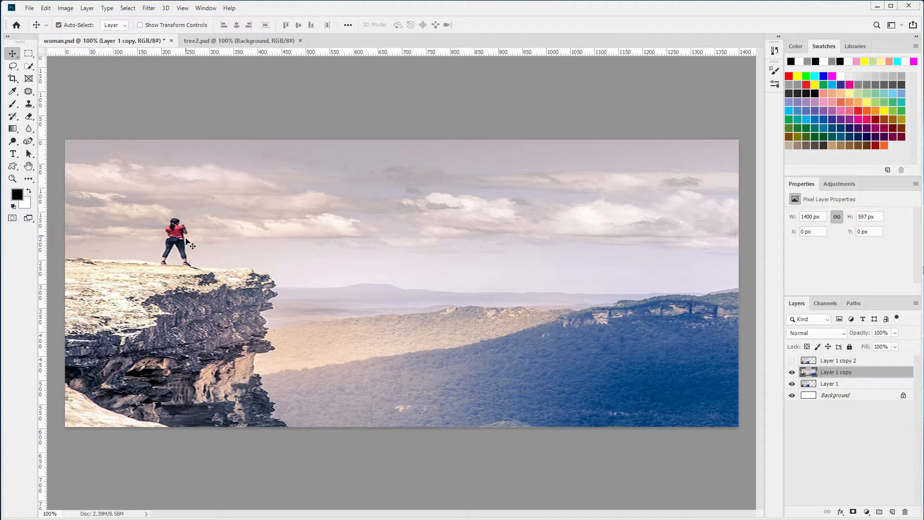
pyautogui.click(793, 373)
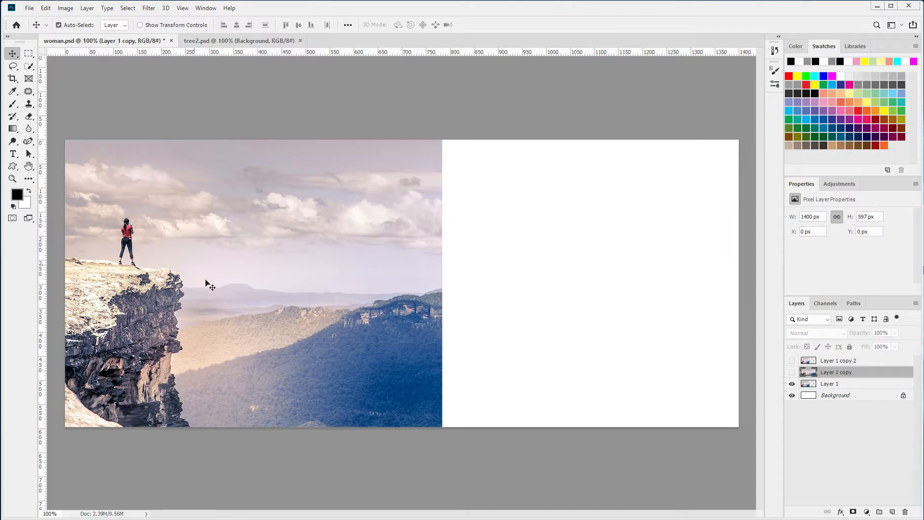
pyautogui.click(792, 372)
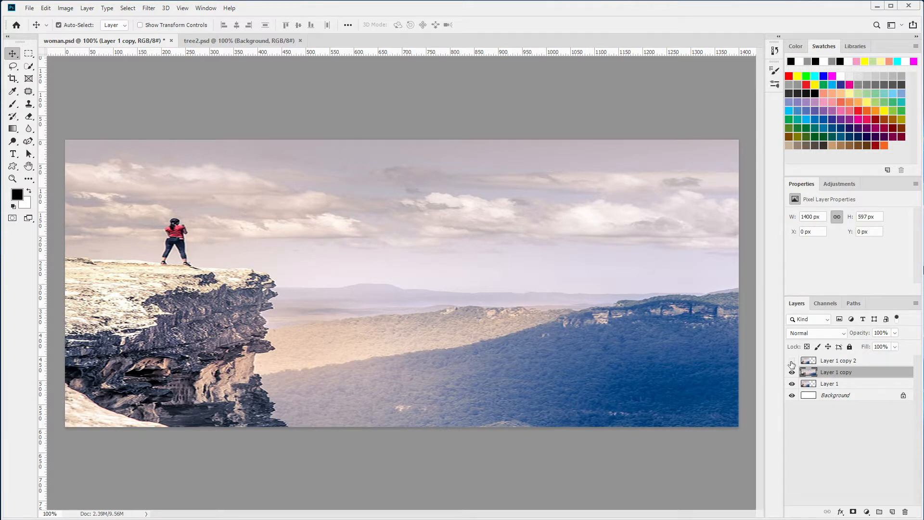
# Select and show Layer 1 copy 2, and hide Layer 1 copy.
pyautogui.click(856, 361)
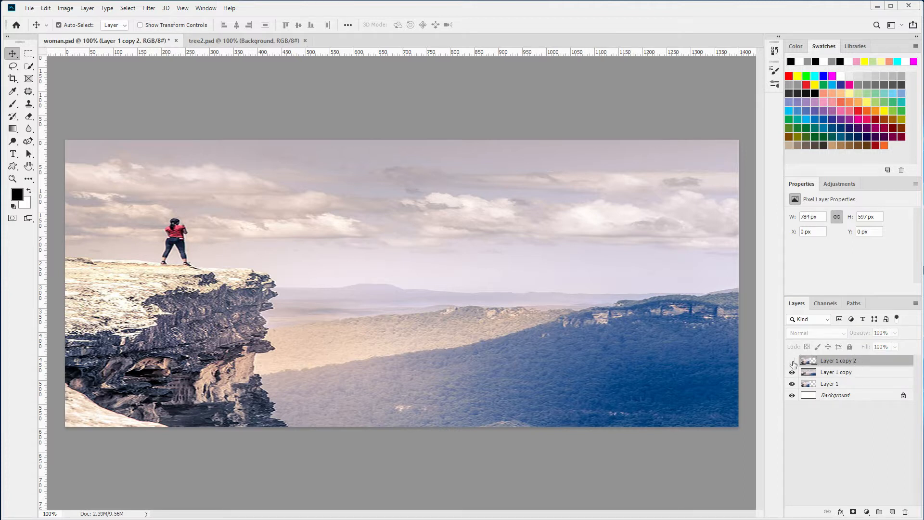
pyautogui.click(793, 361)
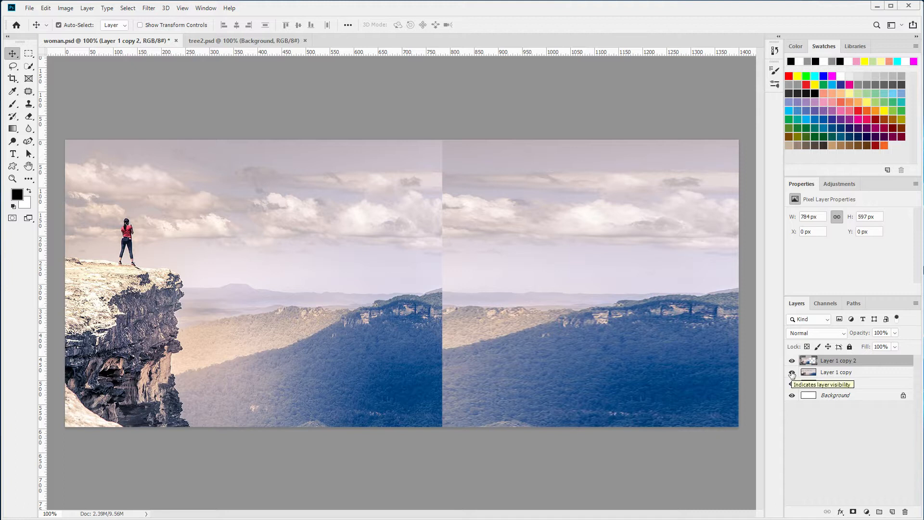
pyautogui.click(792, 373)
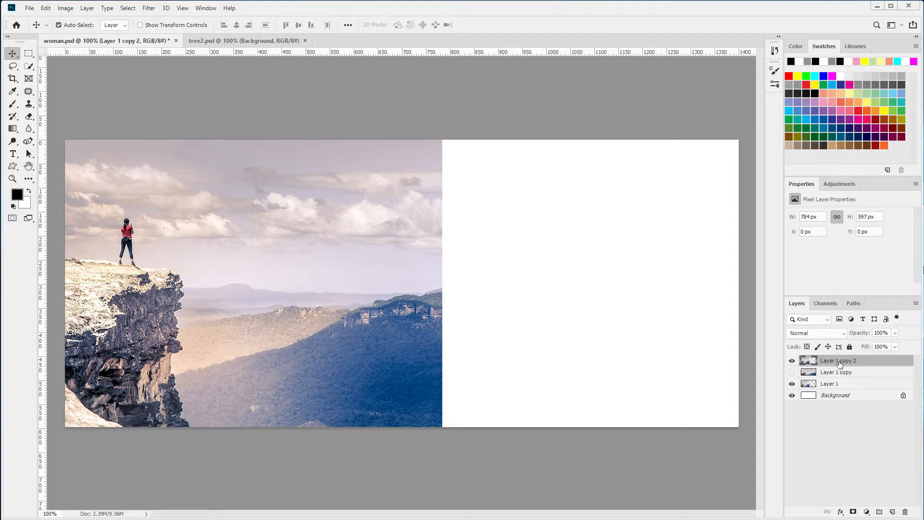
# Stretch Layer 1 copy 2 across the full canvas with Content-Aware Scale to 178.57% width, trying skin-tone protection but leaving it off.
pyautogui.click(46, 9)
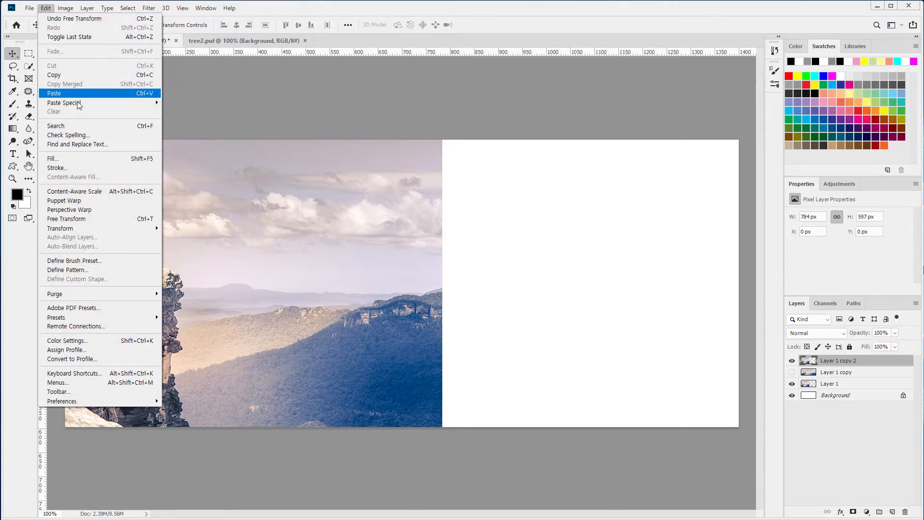
pyautogui.click(105, 196)
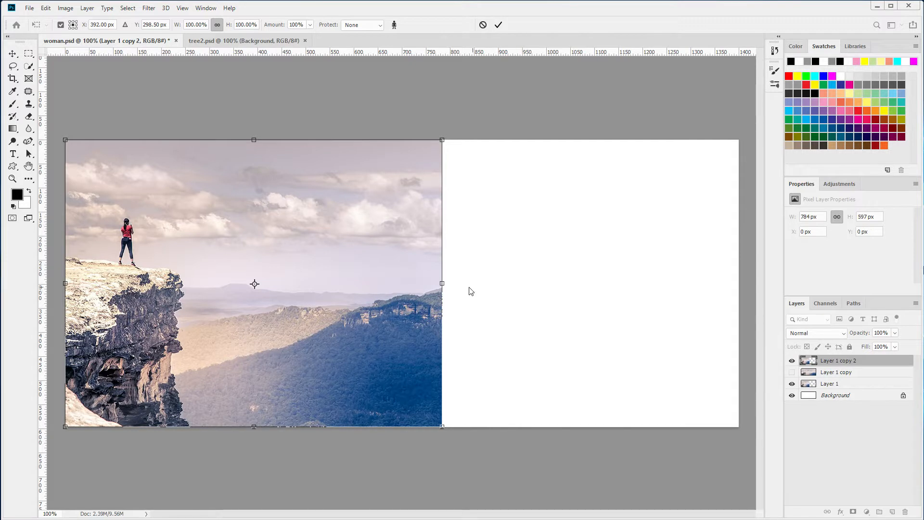
pyautogui.moveTo(439, 284); pyautogui.dragTo(740, 291)
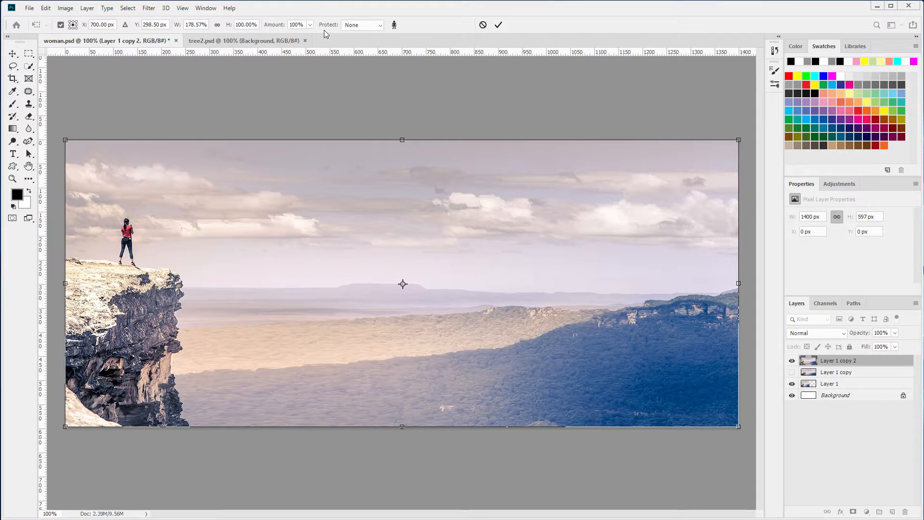
pyautogui.click(394, 26)
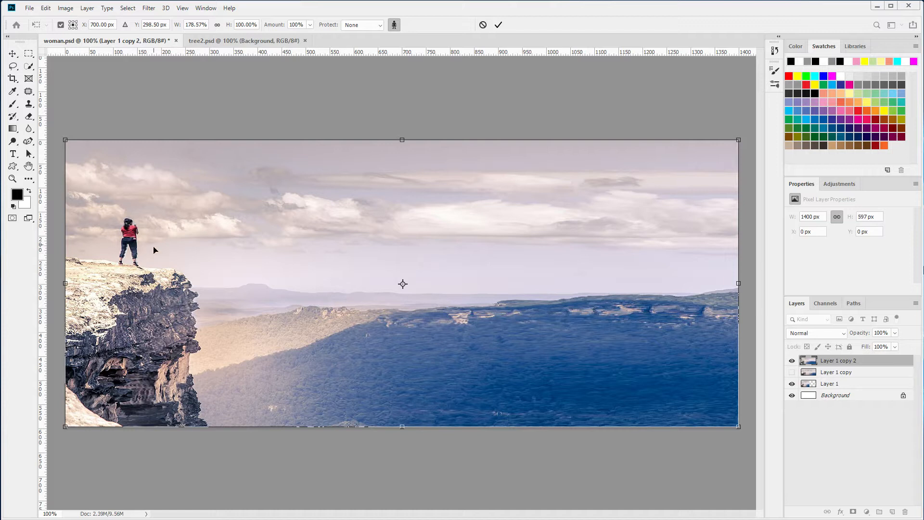
pyautogui.click(395, 25)
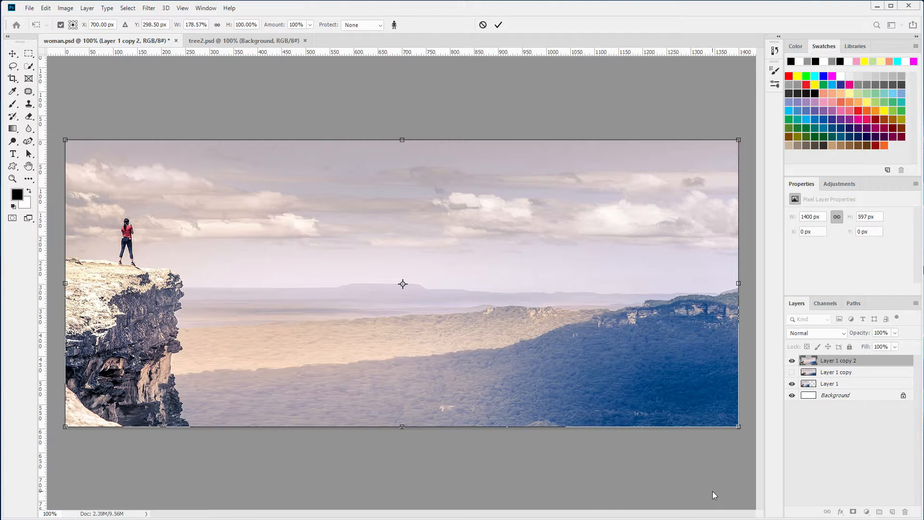
pyautogui.press('Escape')
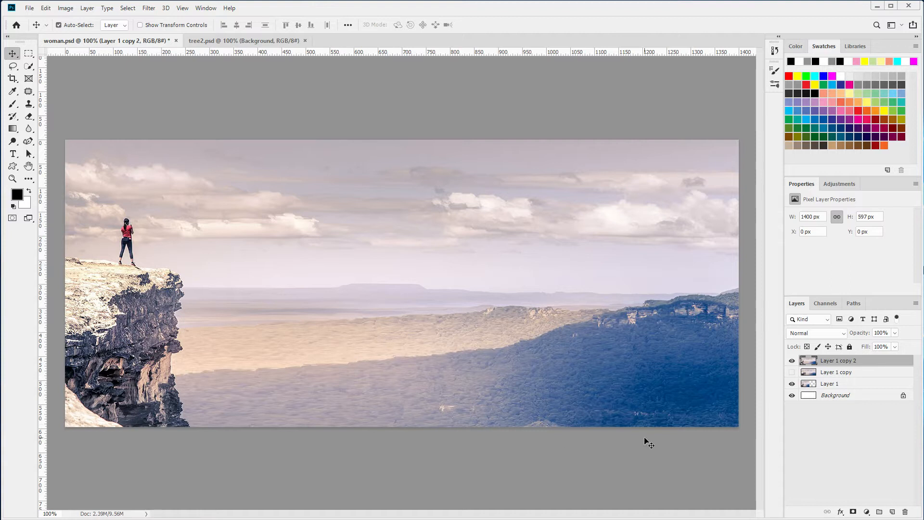
# Compare the content-aware scaled Layer 1 copy 2 with the original photo by toggling its visibility, leaving it hidden.
pyautogui.click(792, 362)
pyautogui.click(792, 362)
pyautogui.click(792, 362)
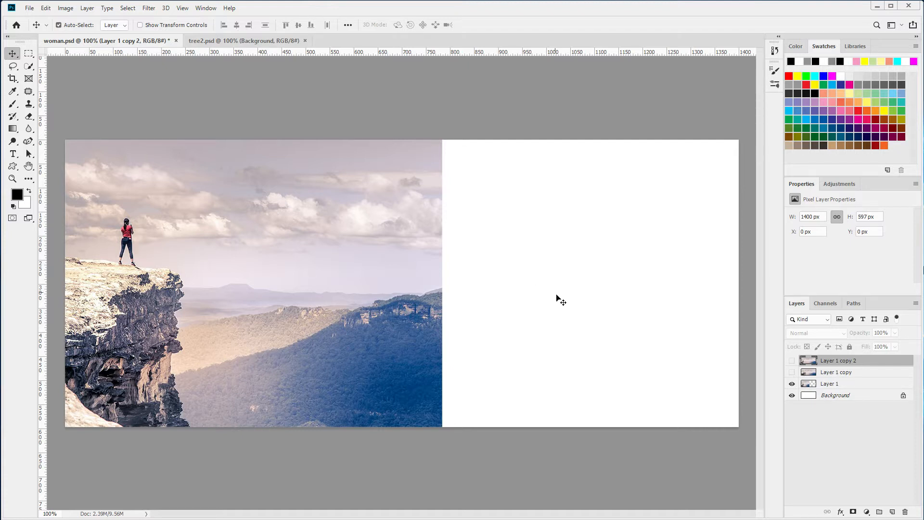
# Switch to the tree2.psd document and duplicate its Layer 1 twice.
pyautogui.click(206, 40)
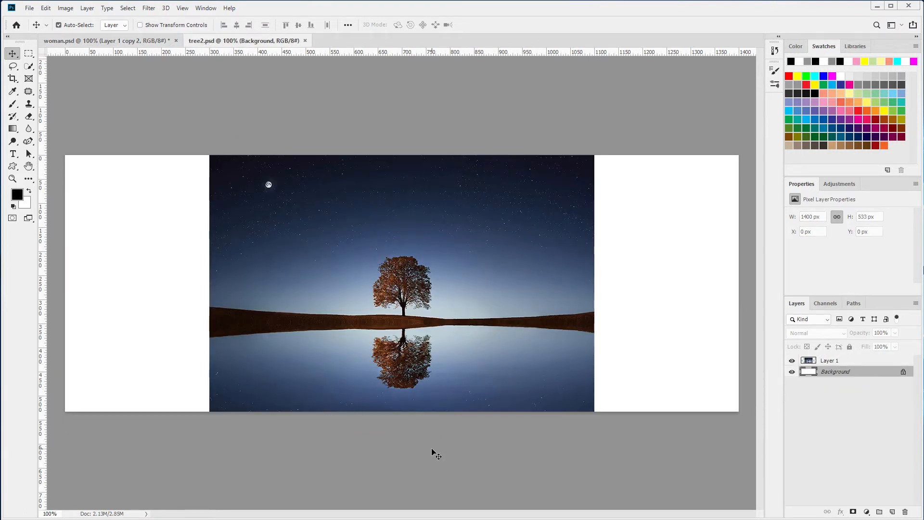
pyautogui.click(846, 362)
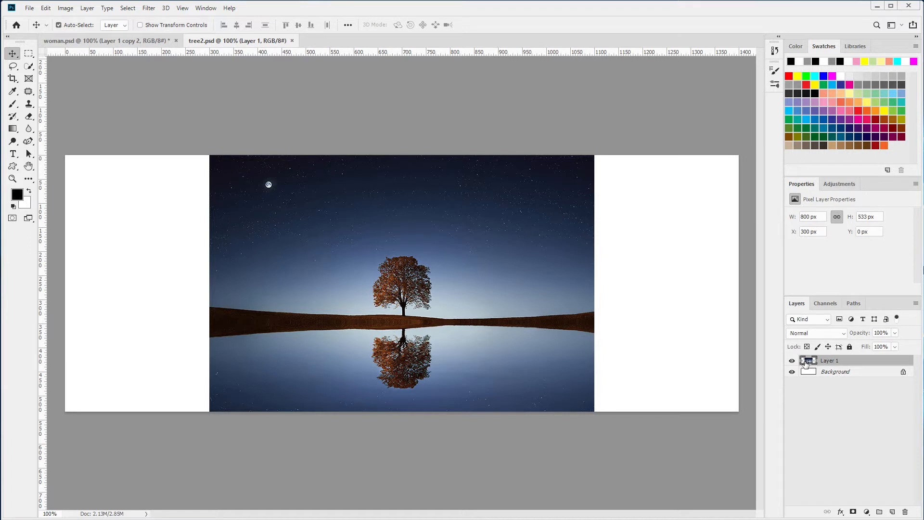
pyautogui.press('ctrl')
pyautogui.hotkey('ctrl', 'j')
pyautogui.hotkey('ctrl', 'j')
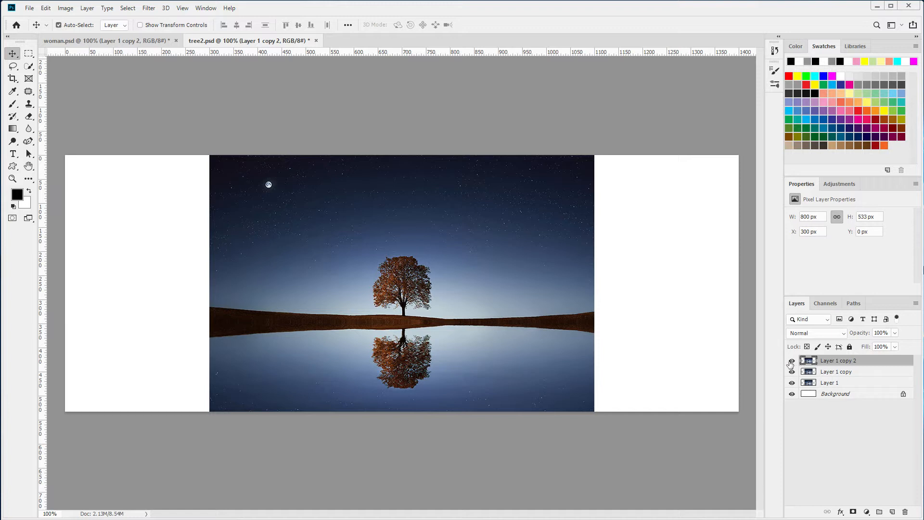
# Hide Layer 1 copy 2 and stretch Layer 1 copy across the full canvas with Free Transform to about 175.38% width.
pyautogui.click(792, 361)
pyautogui.click(849, 376)
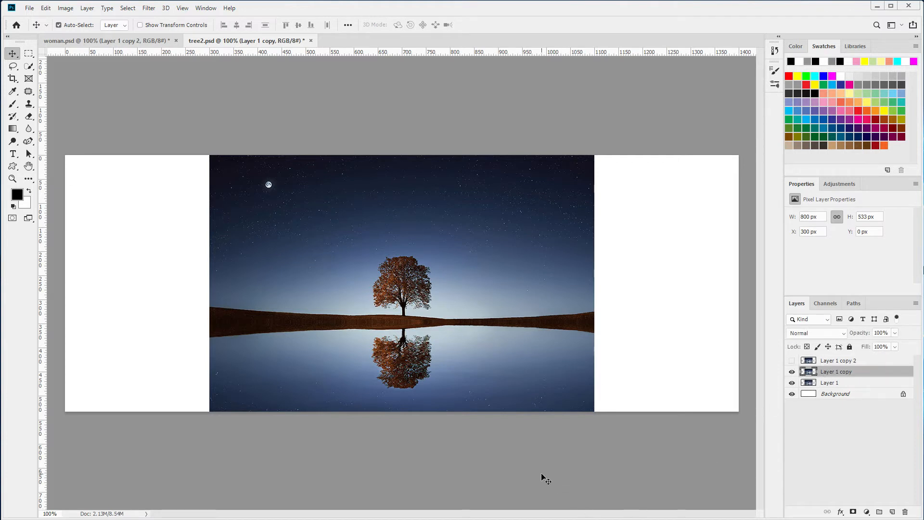
pyautogui.hotkey('ctrl', 't')
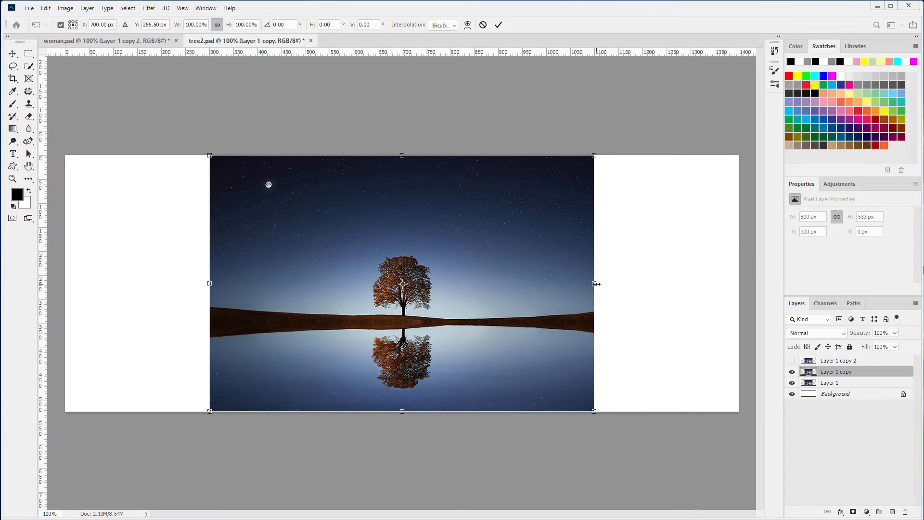
pyautogui.moveTo(596, 283); pyautogui.dragTo(742, 285)
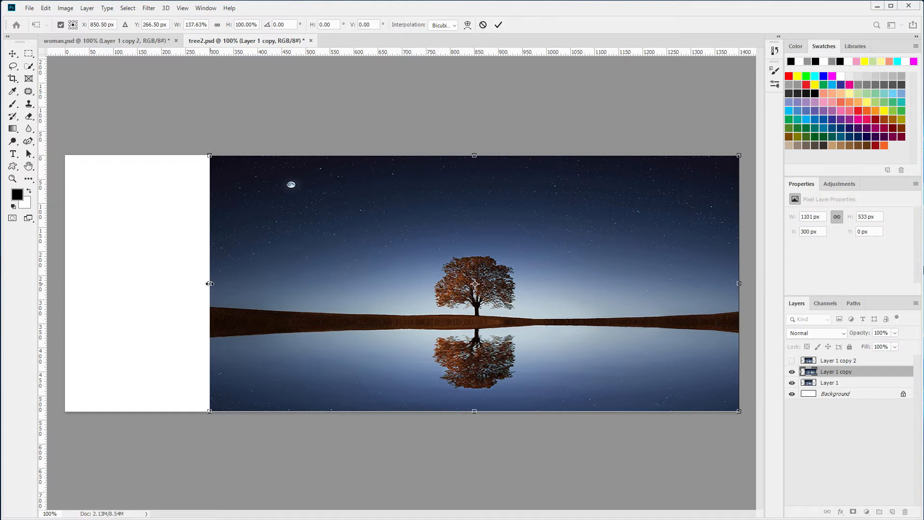
pyautogui.moveTo(210, 283); pyautogui.dragTo(66, 272)
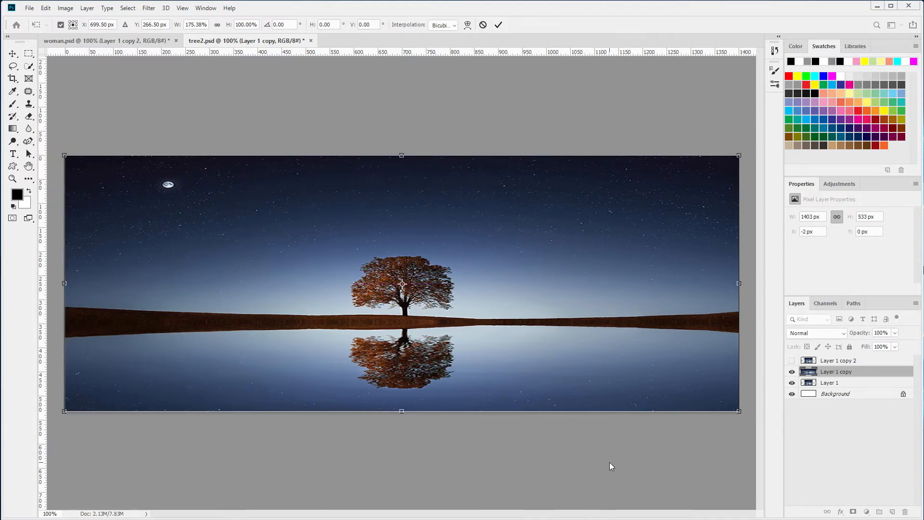
pyautogui.press('Return')
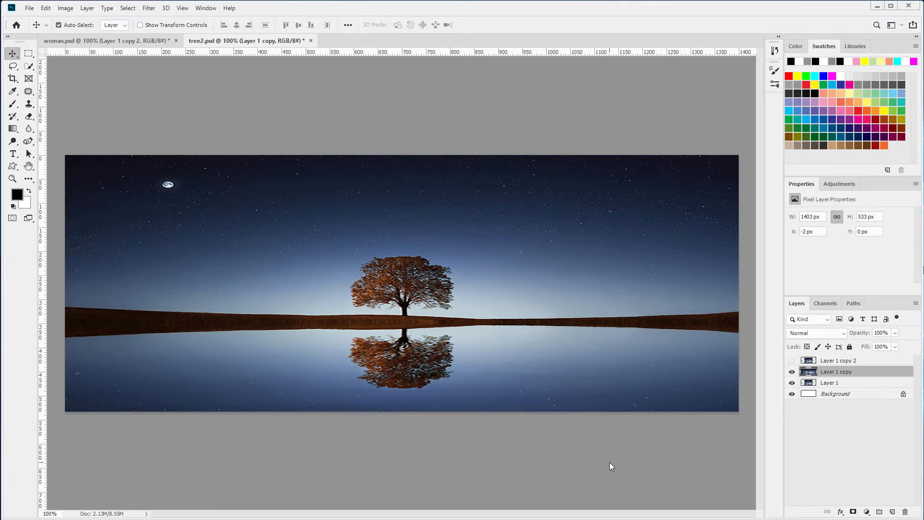
# Compare the free-transformed Layer 1 copy with the original tree photo by toggling its visibility, leaving it hidden.
pyautogui.click(792, 372)
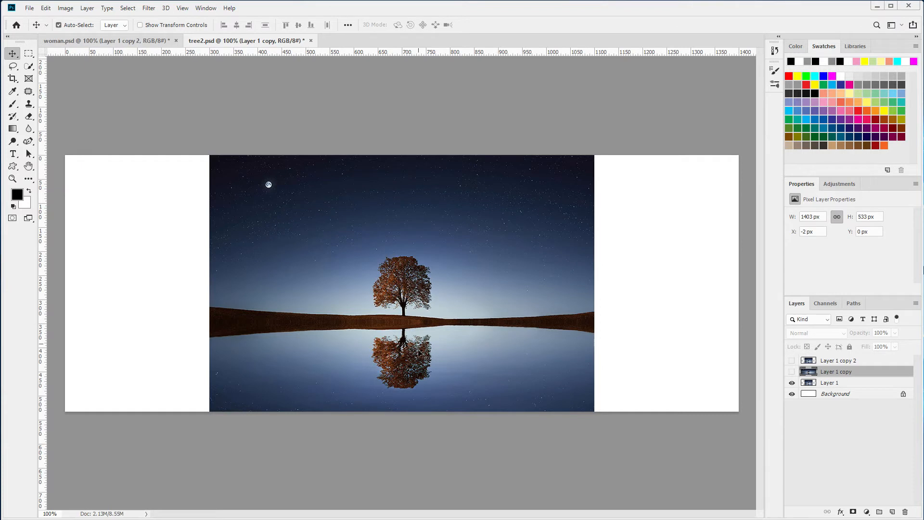
pyautogui.click(792, 373)
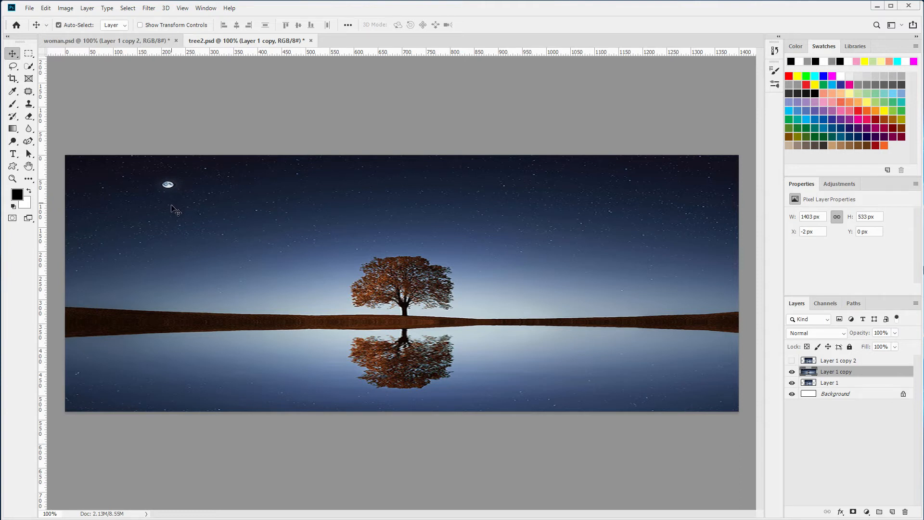
pyautogui.click(792, 372)
pyautogui.click(792, 371)
pyautogui.click(792, 373)
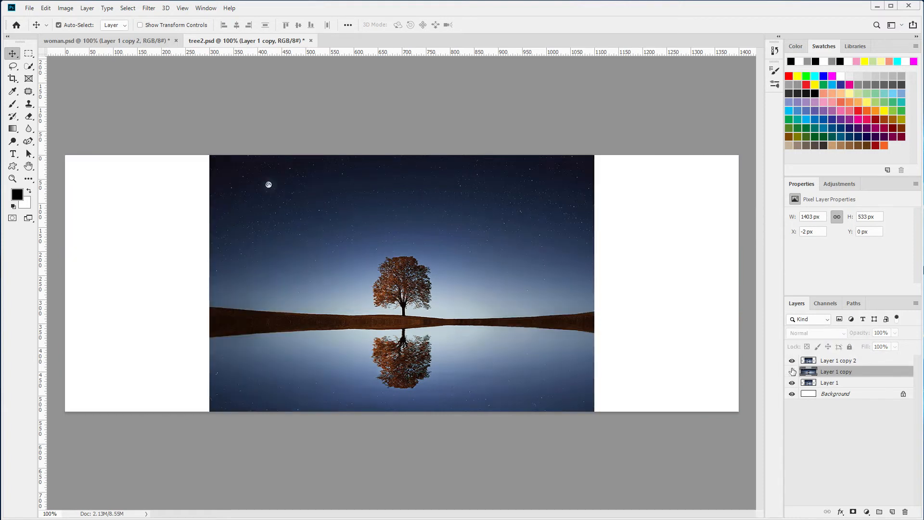
# Show Layer 1 copy 2 and stretch it across the full canvas with Content-Aware Scale to about 175.13% width.
pyautogui.click(792, 360)
pyautogui.click(840, 361)
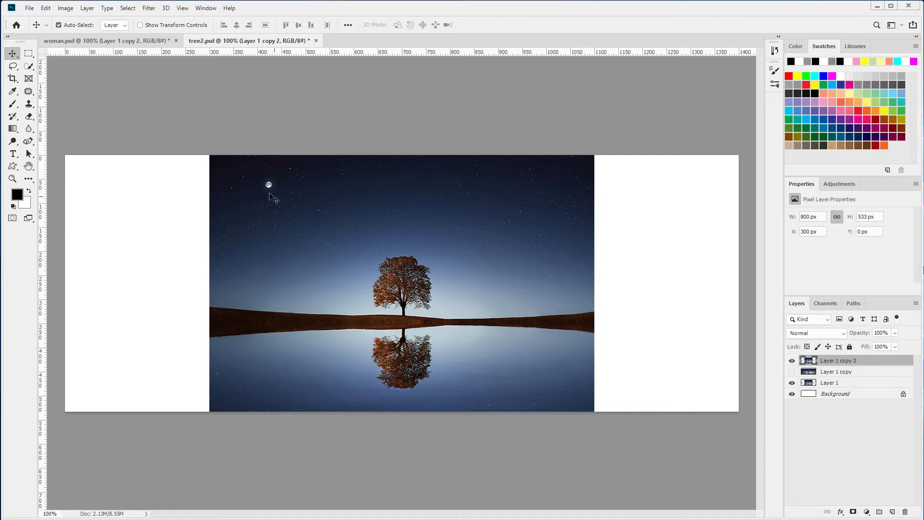
pyautogui.click(46, 9)
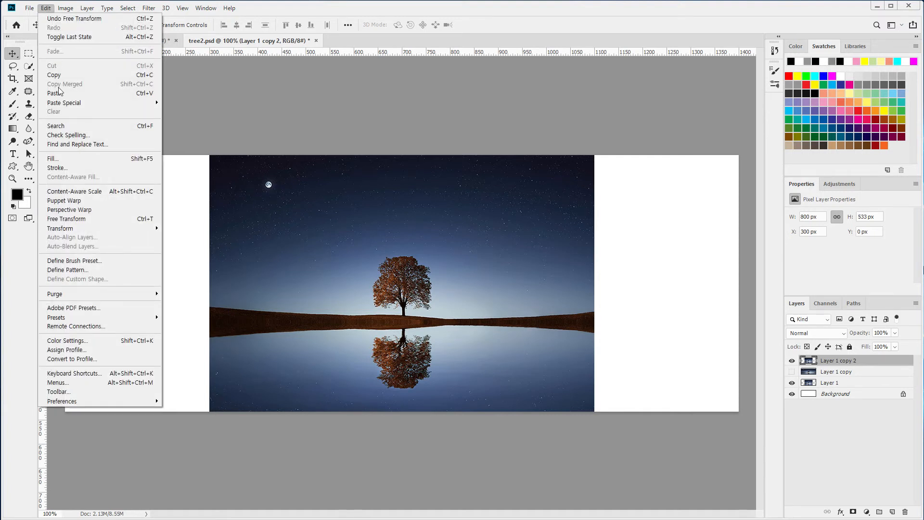
pyautogui.click(81, 192)
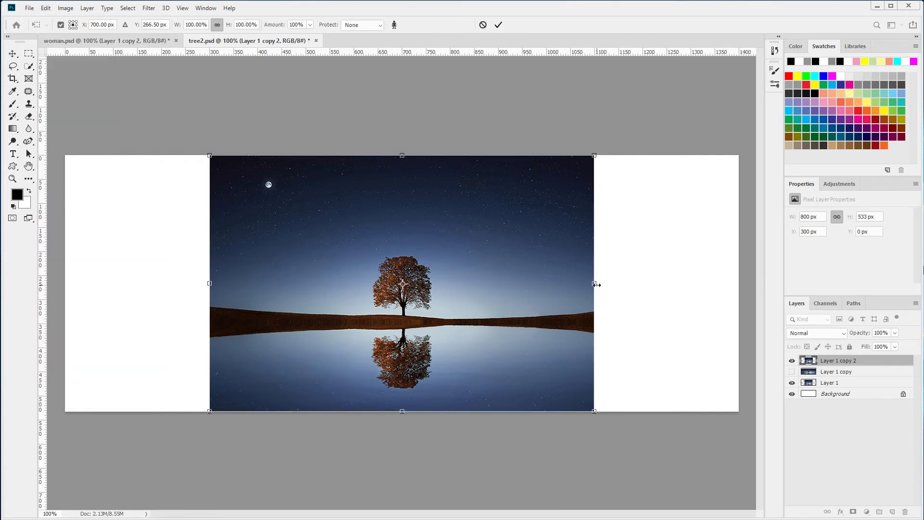
pyautogui.moveTo(596, 285); pyautogui.dragTo(743, 284)
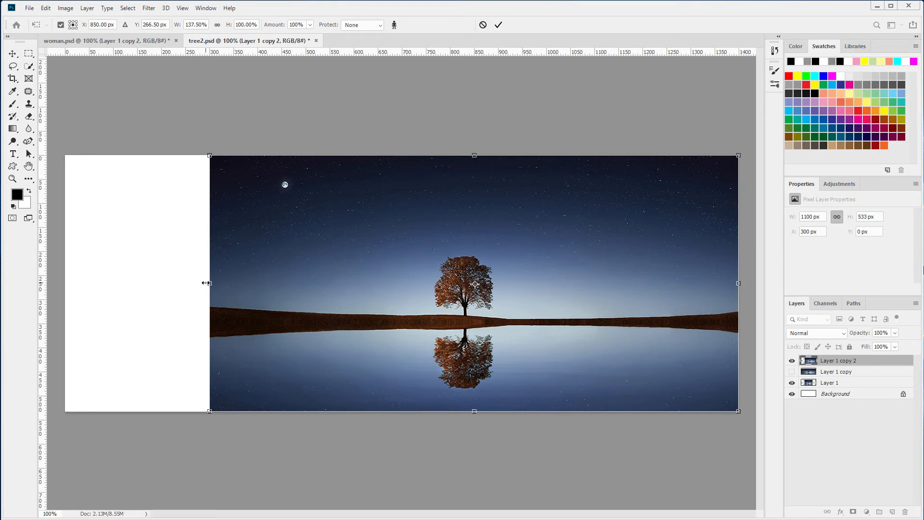
pyautogui.moveTo(209, 284); pyautogui.dragTo(64, 291)
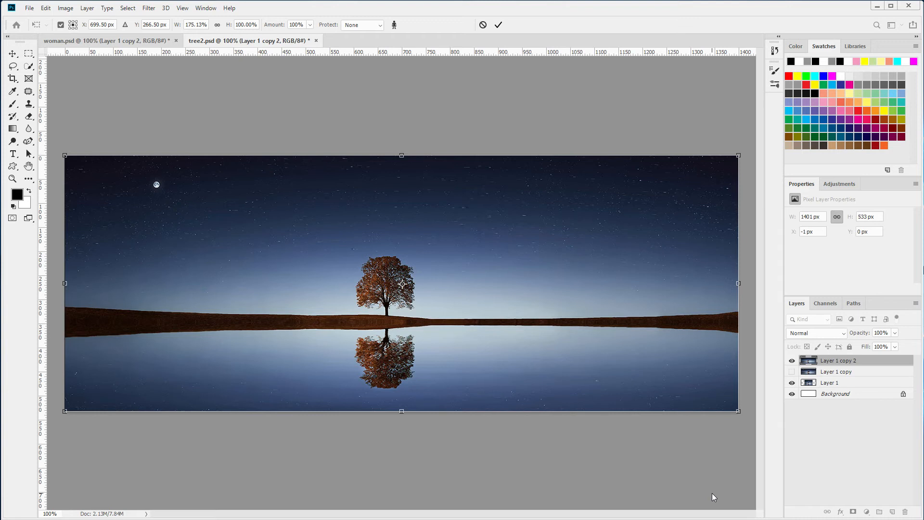
pyautogui.press('Return')
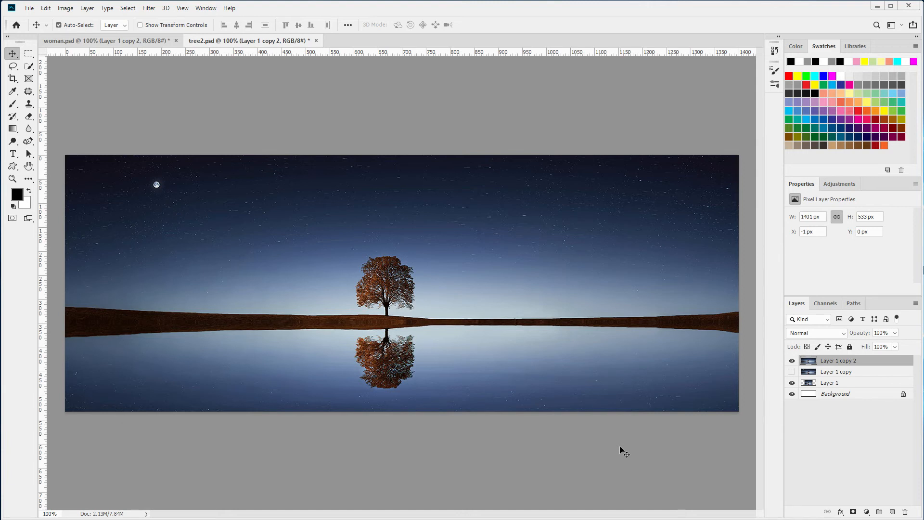
# Compare the content-aware scaled Layer 1 copy 2 with the original and the free-transformed Layer 1 copy by toggling visibility, leaving all layers shown.
pyautogui.click(792, 360)
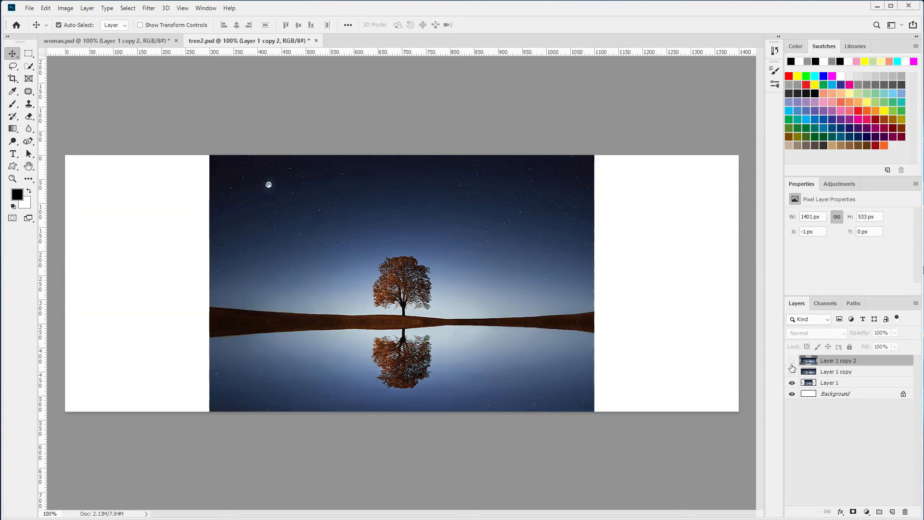
pyautogui.click(792, 369)
pyautogui.click(792, 361)
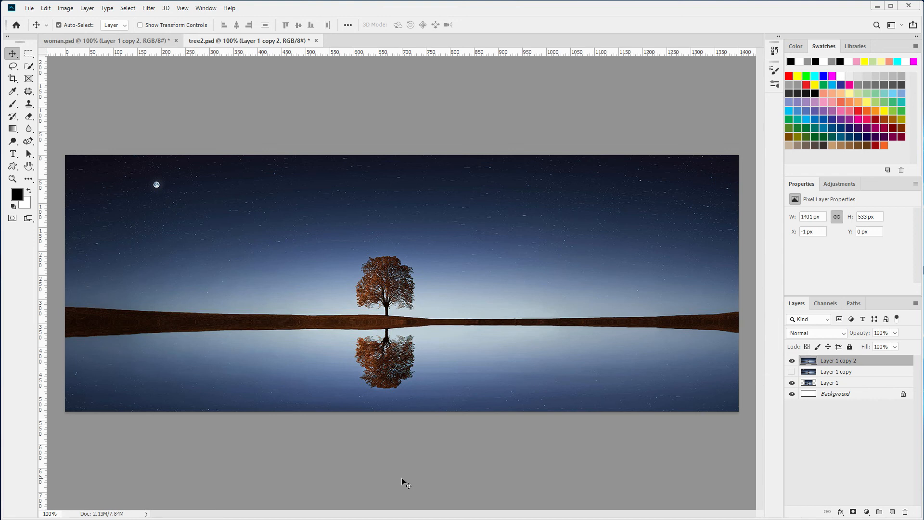
pyautogui.click(792, 372)
pyautogui.click(792, 361)
pyautogui.click(792, 361)
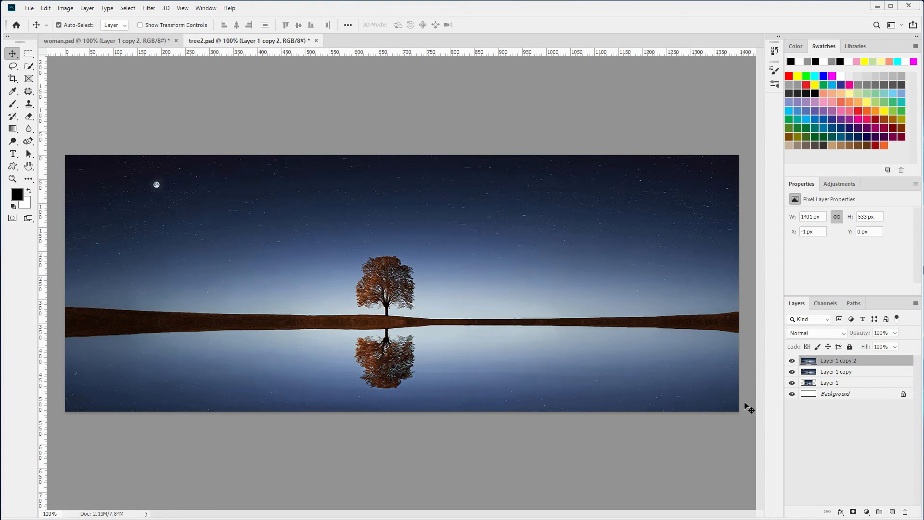